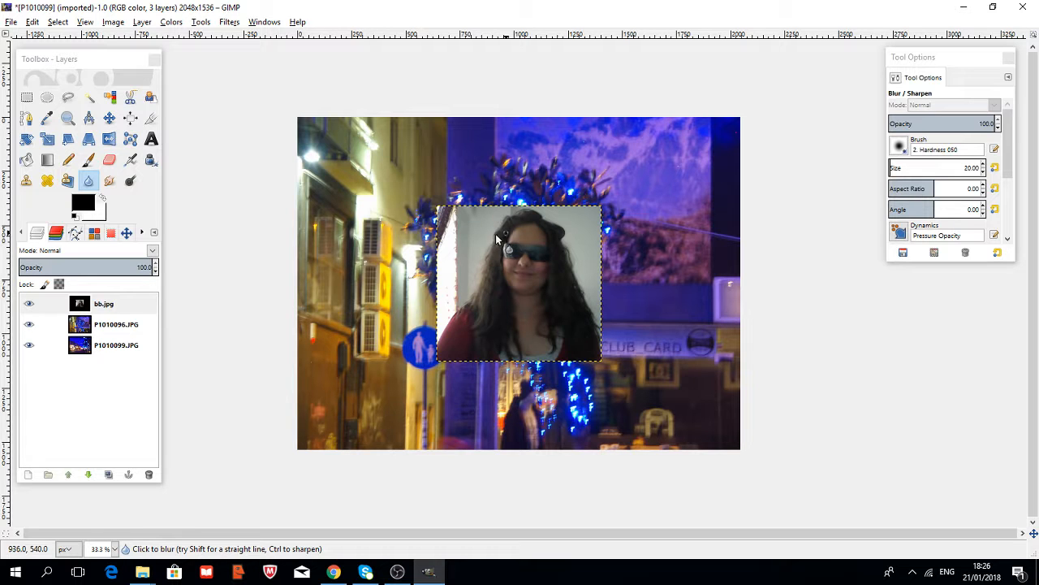
Step: Shift the bb.jpg portrait layer slightly and scale it up to about 1560 px wide, nearly filling the image height
click(109, 119)
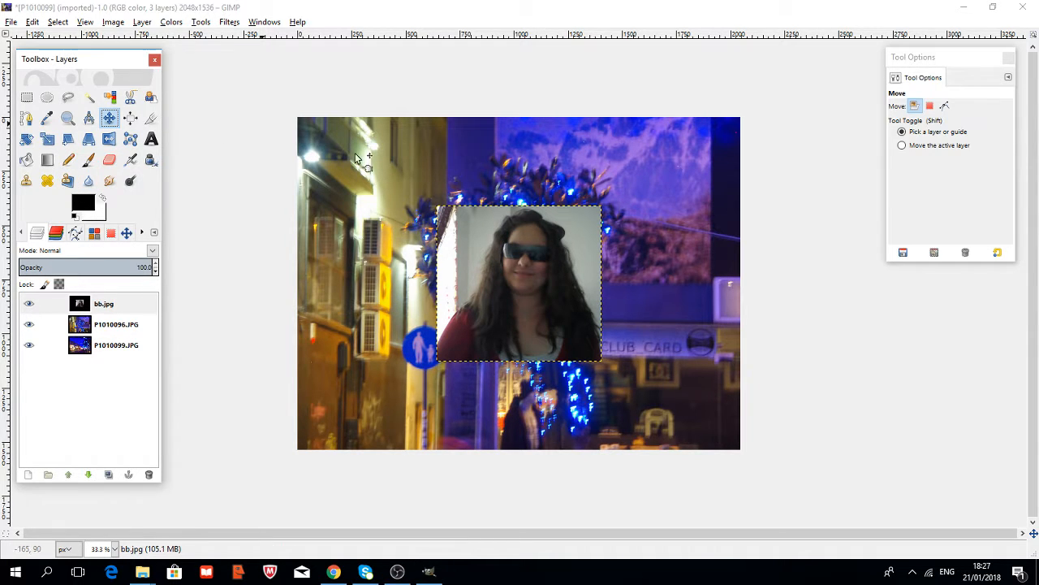
mouse_move(530, 254)
mouse_down()
mouse_move(455, 320)
mouse_move(562, 279)
mouse_move(488, 215)
mouse_move(519, 236)
mouse_move(527, 224)
mouse_move(527, 262)
mouse_up()
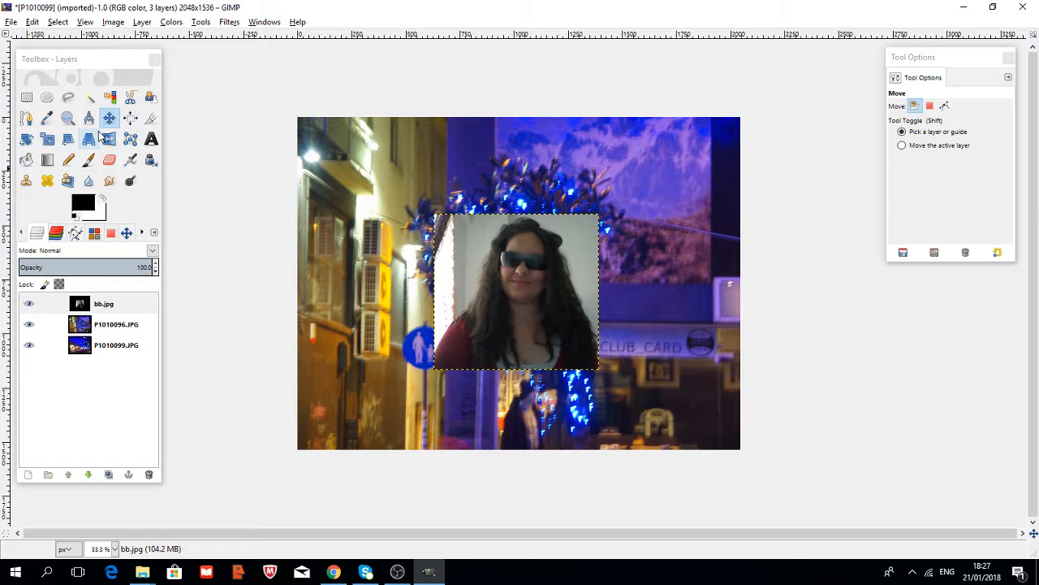
click(46, 142)
drag(449, 238, 359, 169)
drag(591, 366, 648, 433)
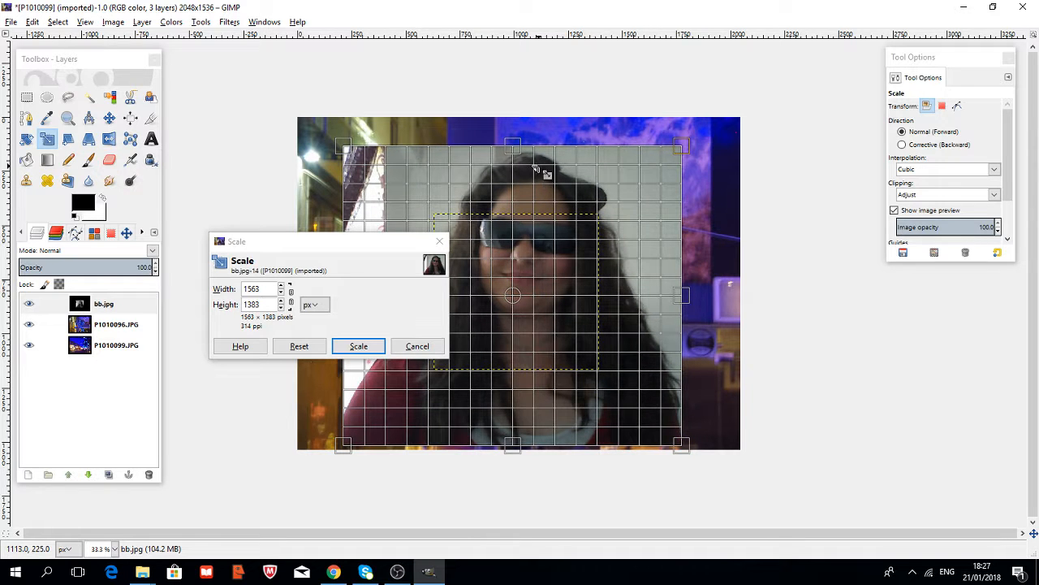
drag(544, 180, 543, 168)
click(358, 346)
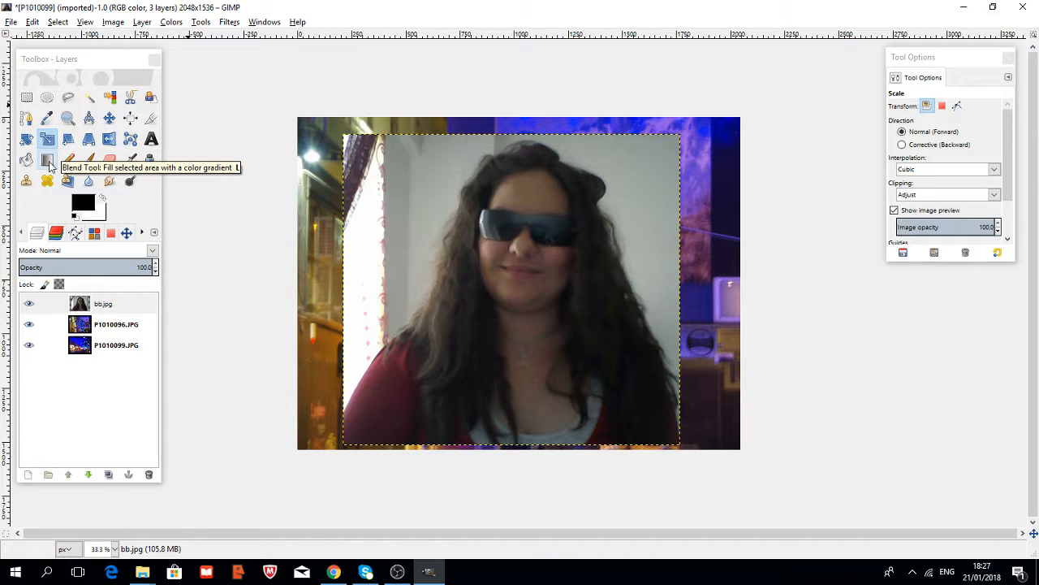
Step: Add a White (full opacity) layer mask to the bb.jpg layer, with the Blend tool selected
click(47, 161)
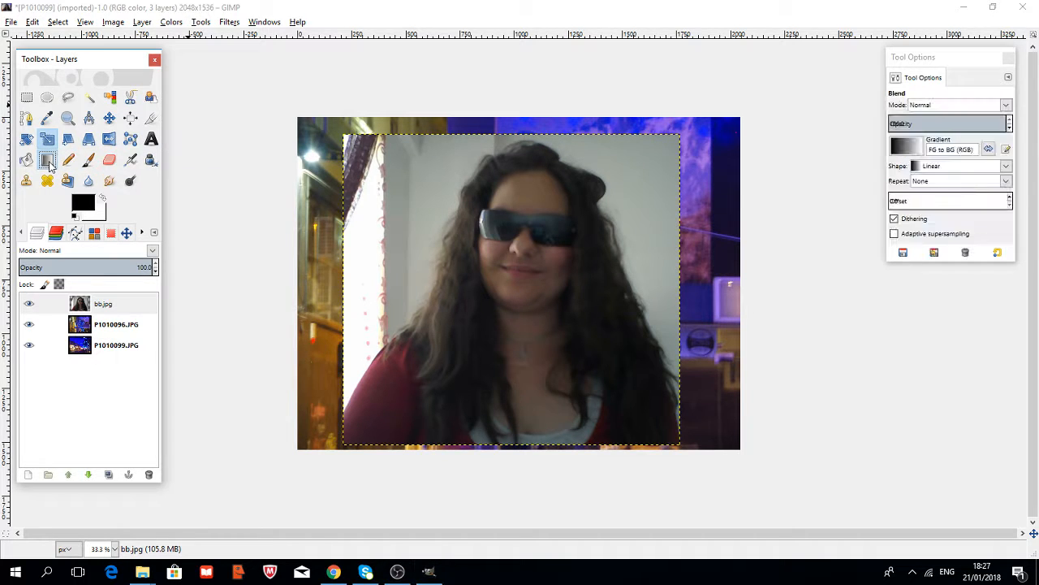
click(143, 22)
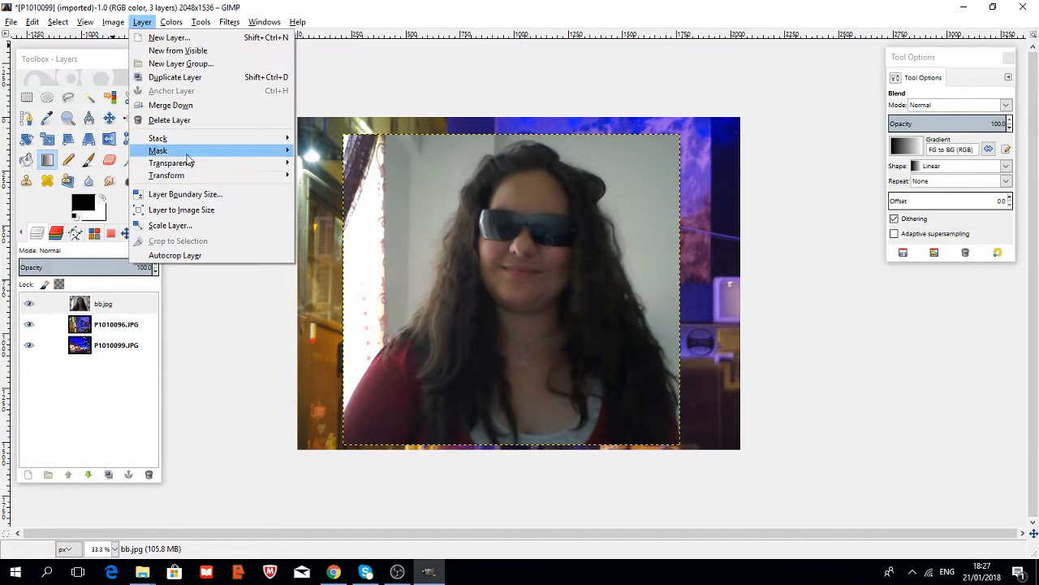
mouse_move(188, 154)
mouse_move(266, 151)
click(333, 154)
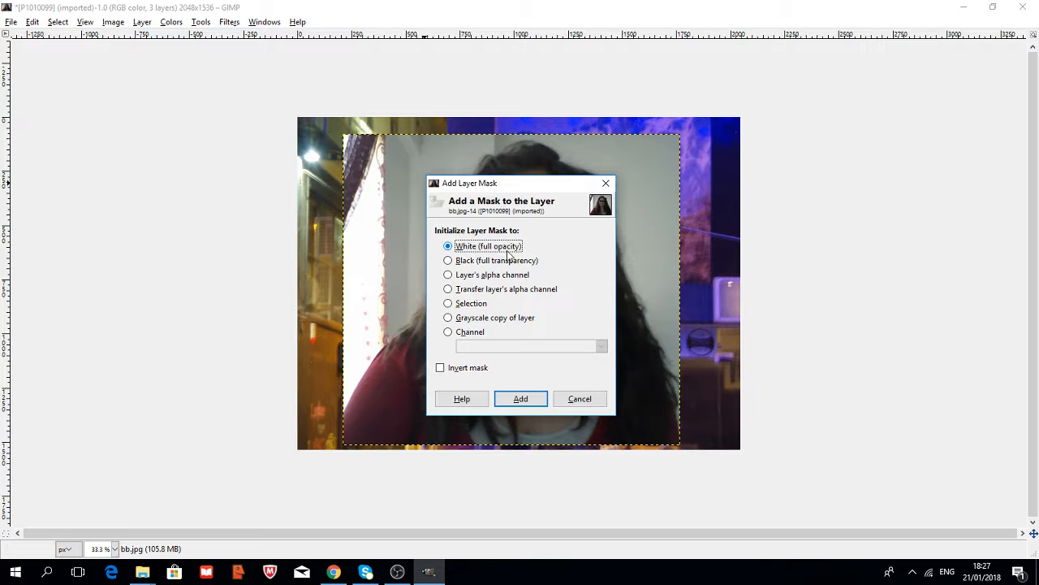
click(522, 401)
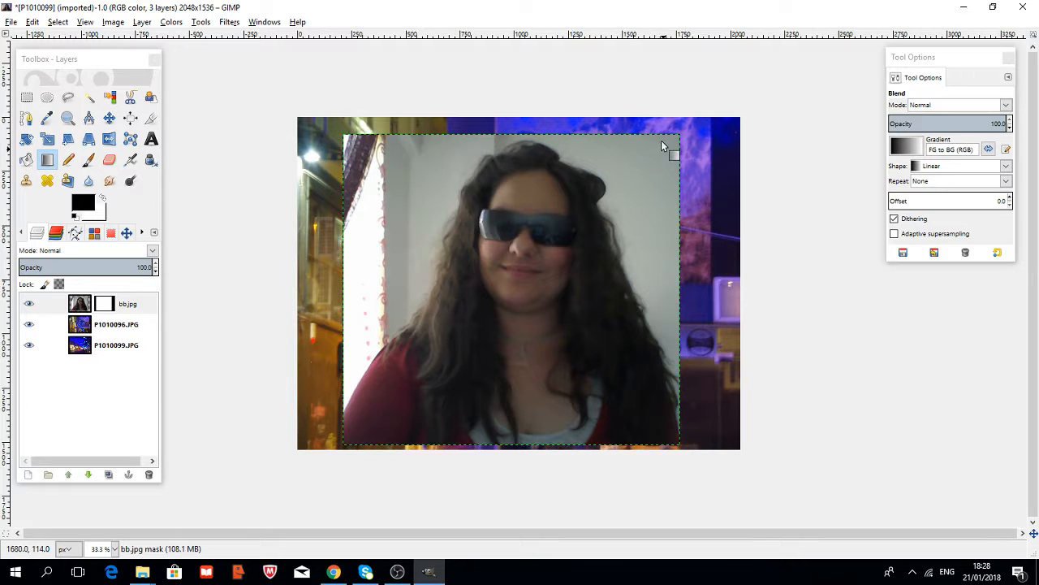
Step: Try linear FG to BG gradients across the portrait's layer mask
drag(414, 230, 640, 191)
drag(678, 226, 581, 243)
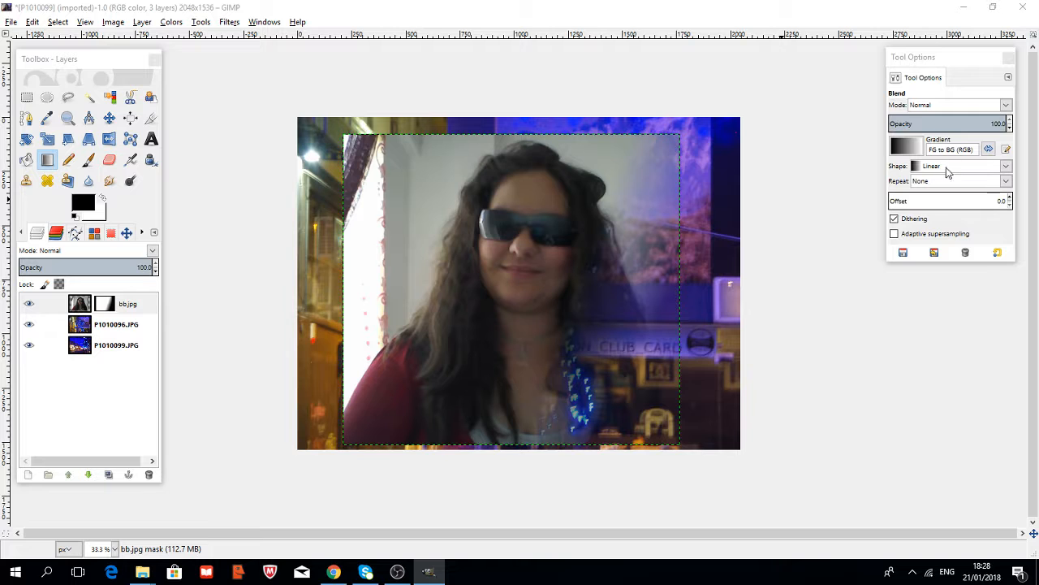
Step: Set the gradient shape to Radial and draw FG to BG gradients from the portrait's edges on its mask, closing the McAfee notice
click(1007, 167)
click(948, 215)
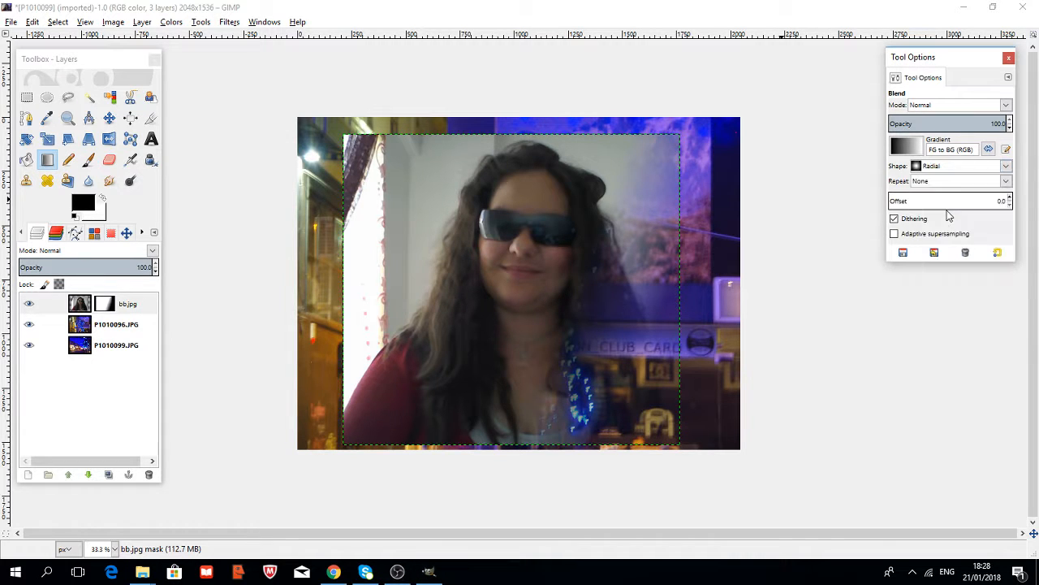
drag(654, 210, 648, 113)
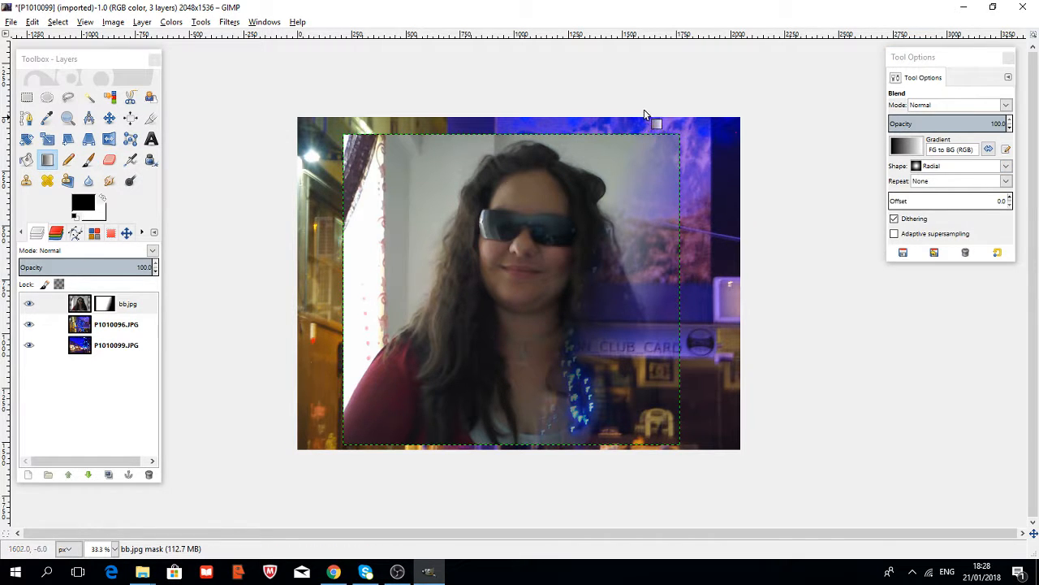
drag(376, 171, 430, 226)
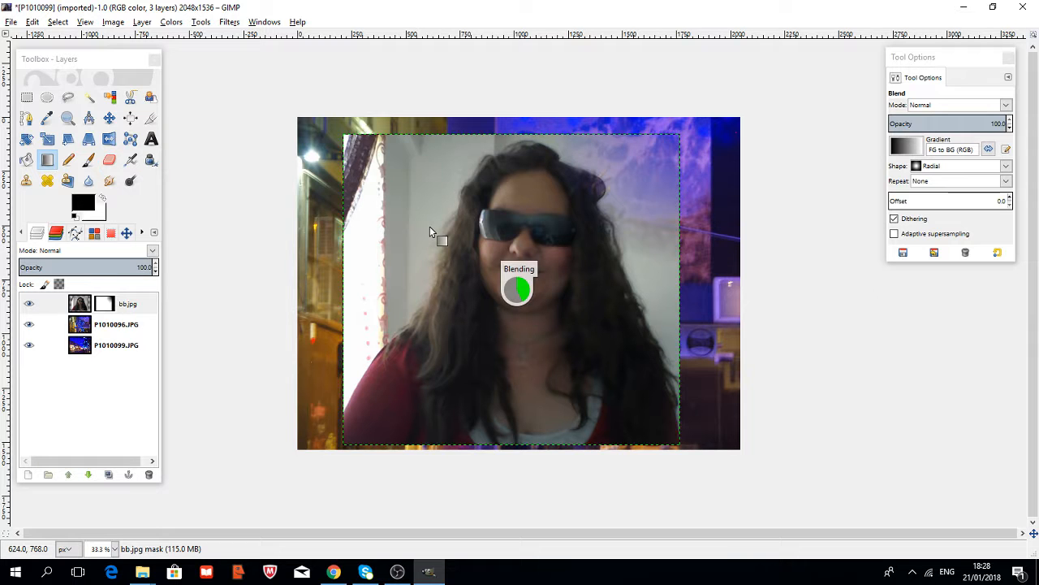
drag(343, 191, 415, 323)
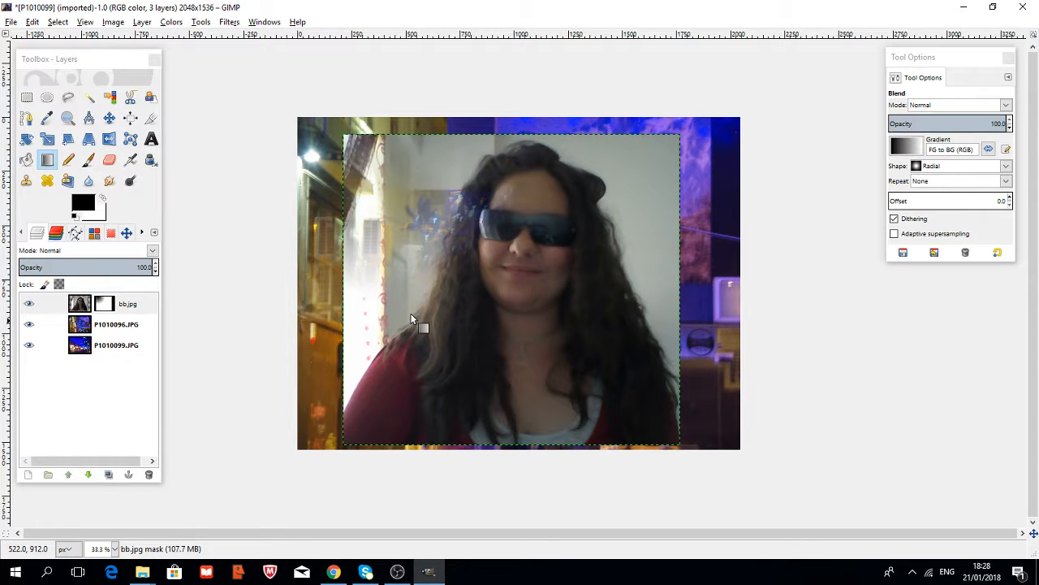
drag(687, 171, 603, 260)
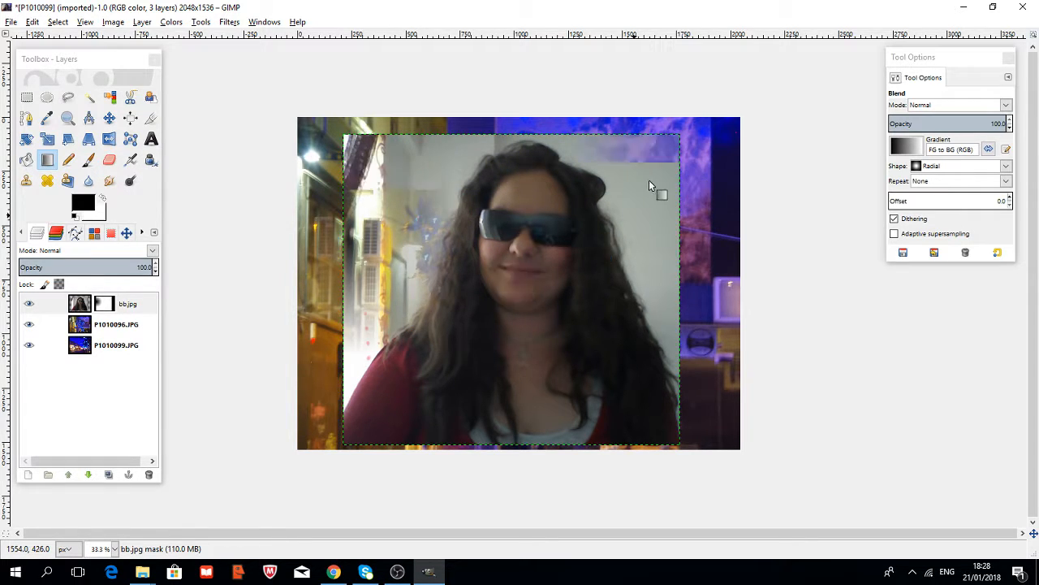
drag(684, 266, 622, 325)
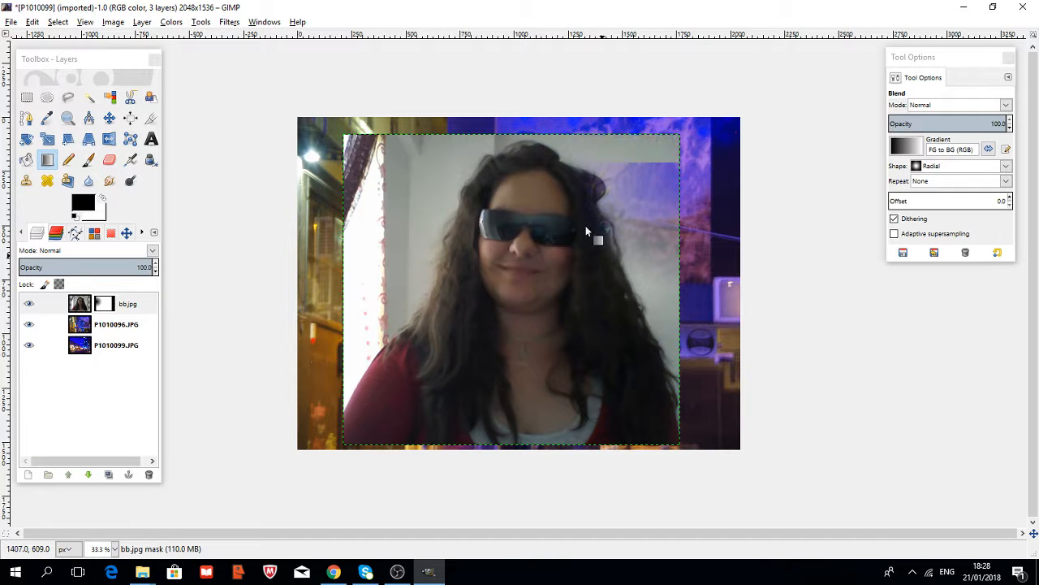
drag(416, 108, 452, 313)
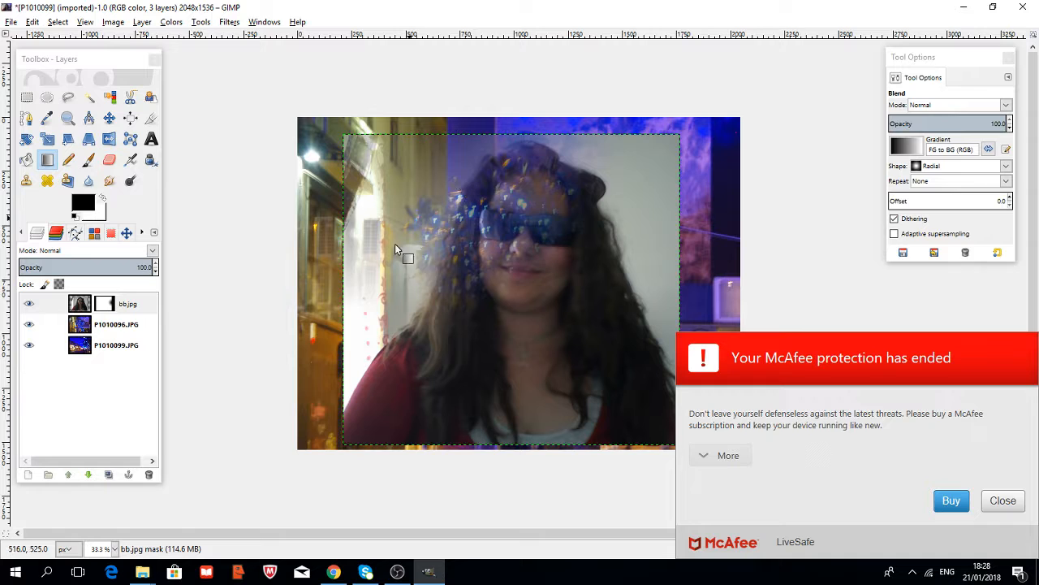
drag(347, 317, 411, 392)
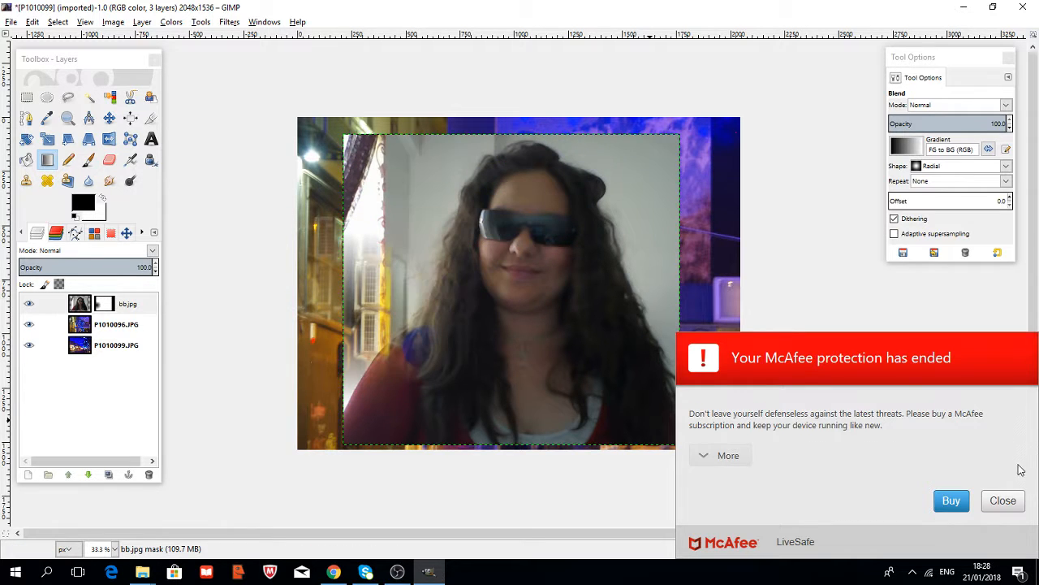
click(1005, 501)
drag(673, 217, 638, 420)
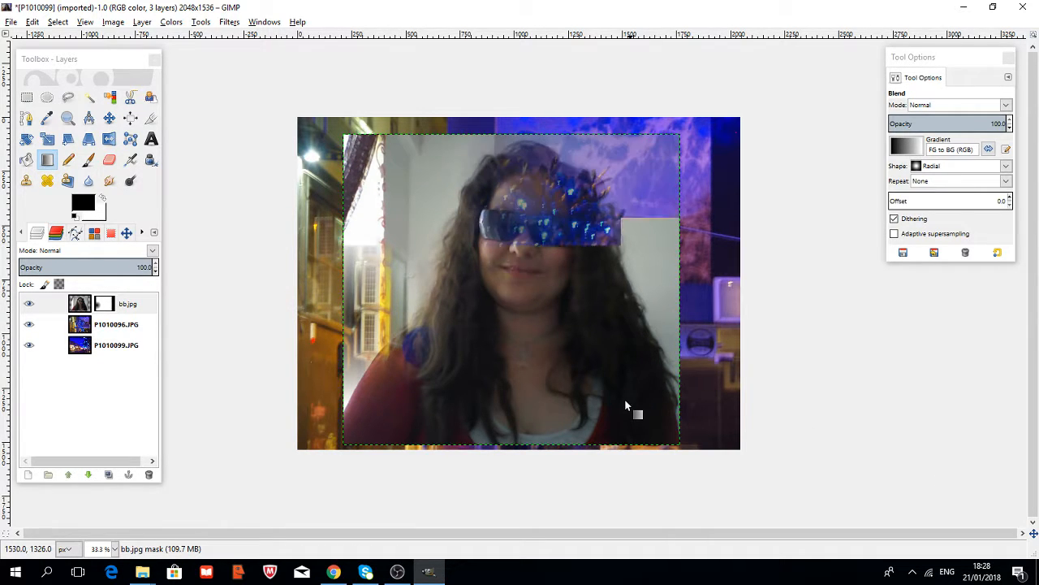
drag(368, 203, 400, 349)
drag(371, 182, 492, 418)
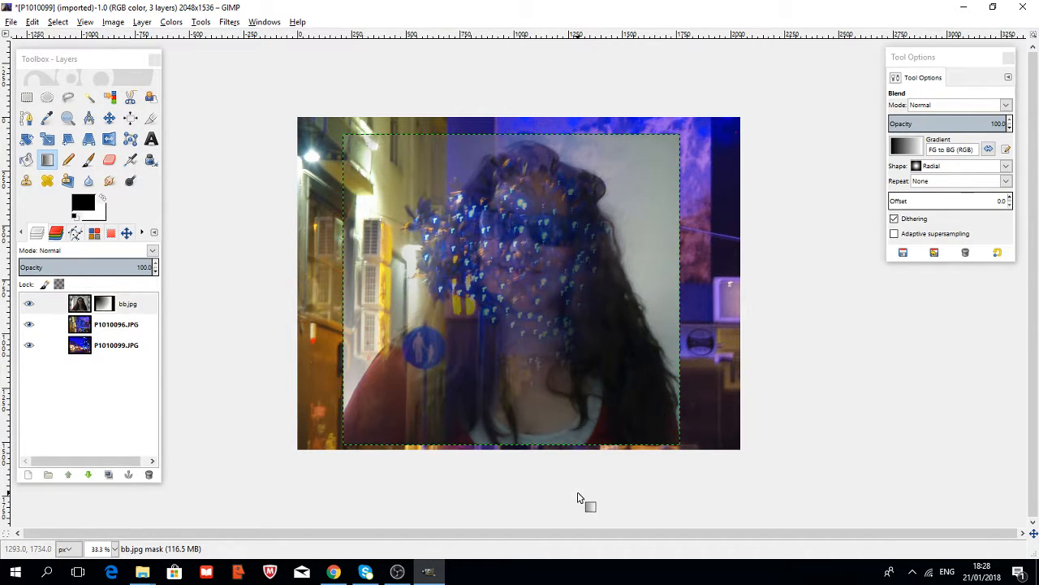
drag(596, 463, 412, 293)
drag(696, 179, 582, 360)
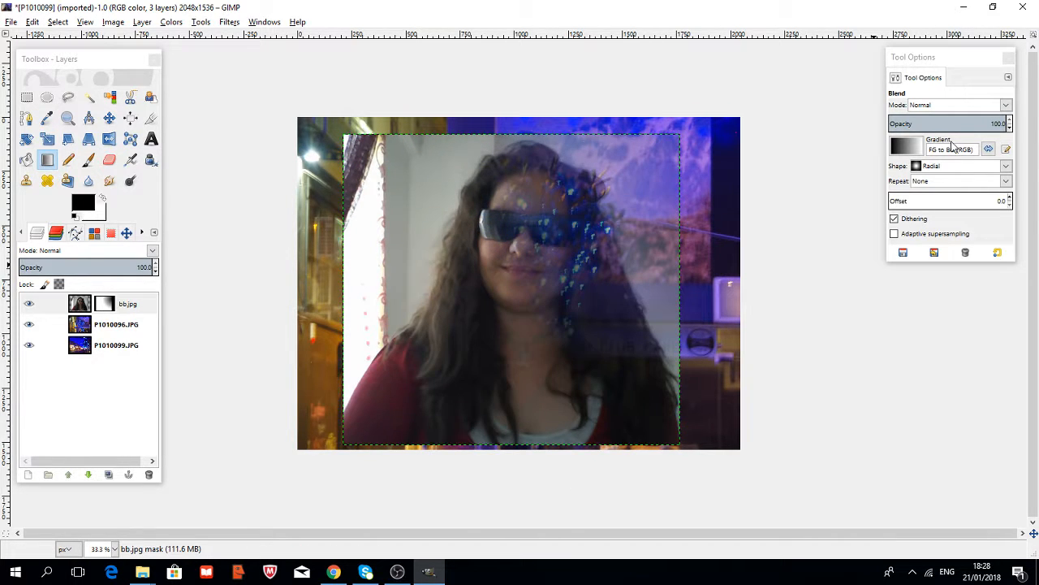
Step: Switch the gradient to FG to Transparent and draw repeated radial gradients around the mask's edges to fade the portrait's borders into the background
click(913, 146)
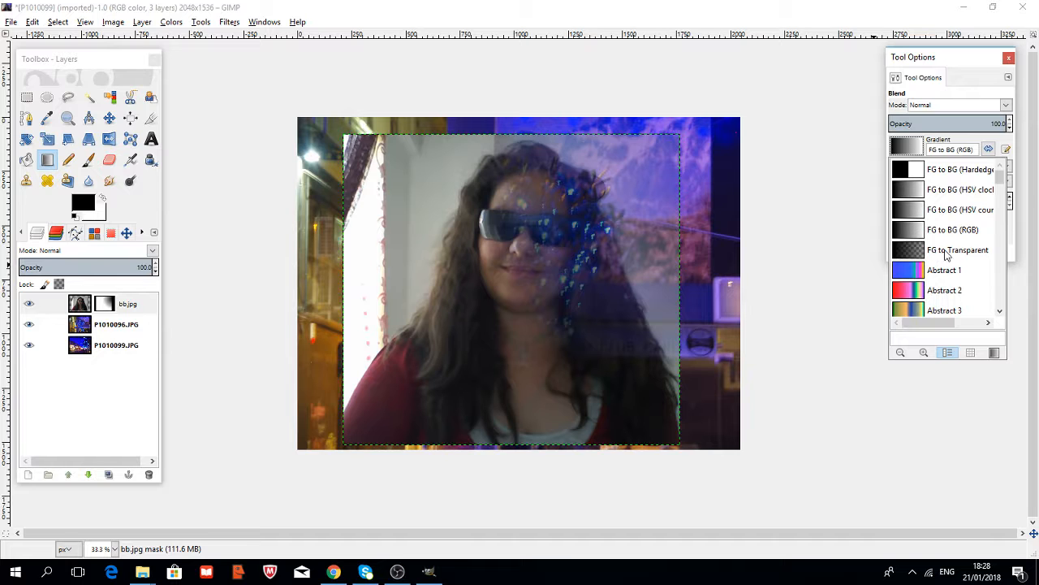
click(900, 255)
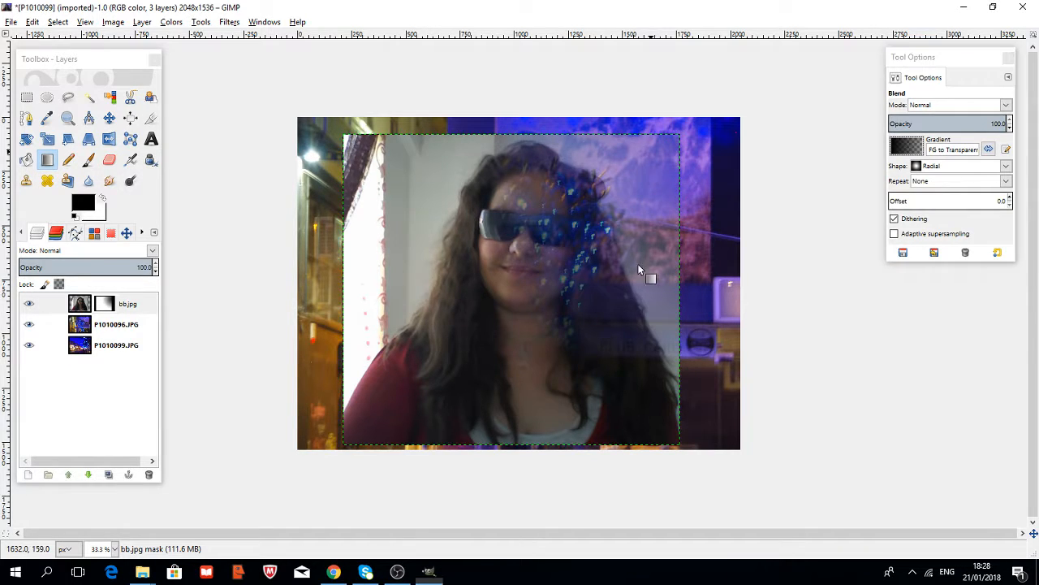
drag(354, 160, 437, 256)
drag(360, 232, 434, 364)
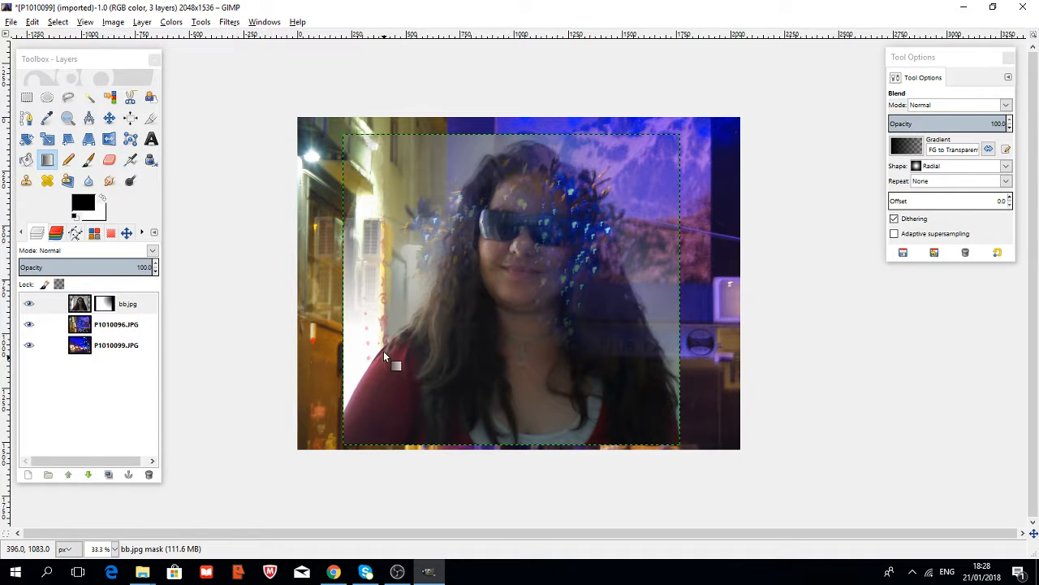
drag(366, 351, 441, 410)
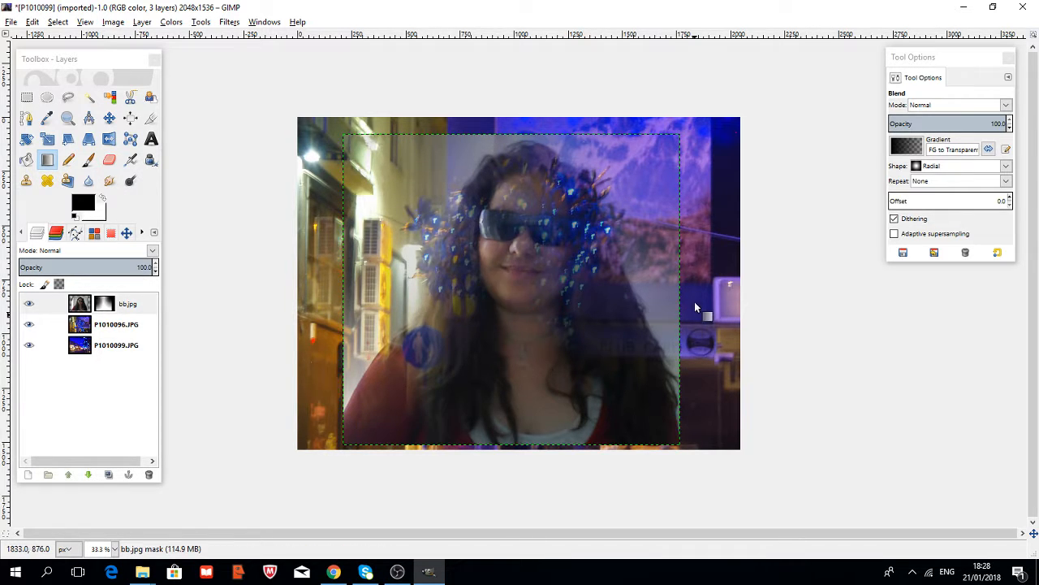
drag(578, 447, 515, 279)
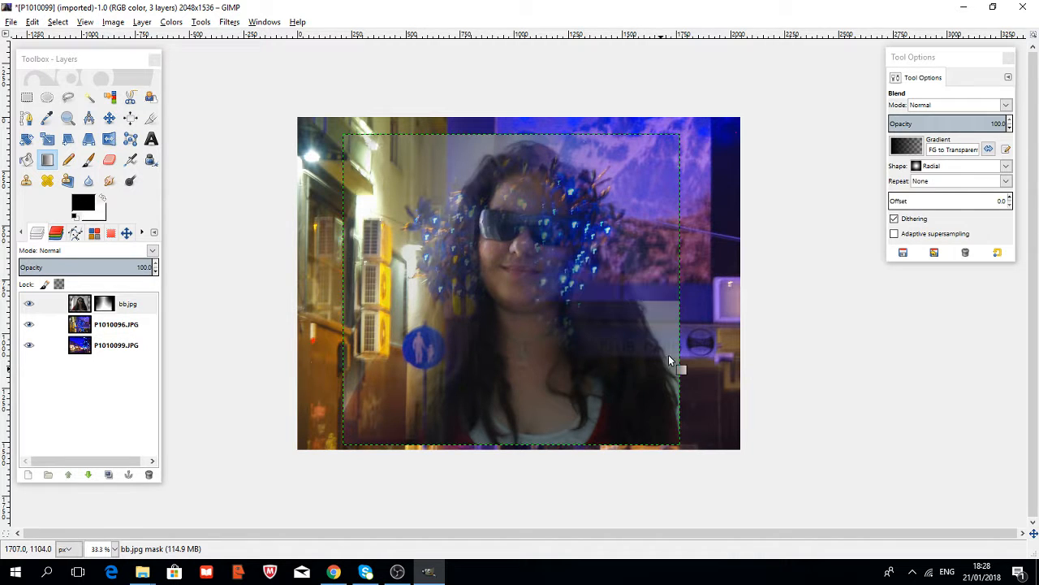
drag(492, 473, 476, 412)
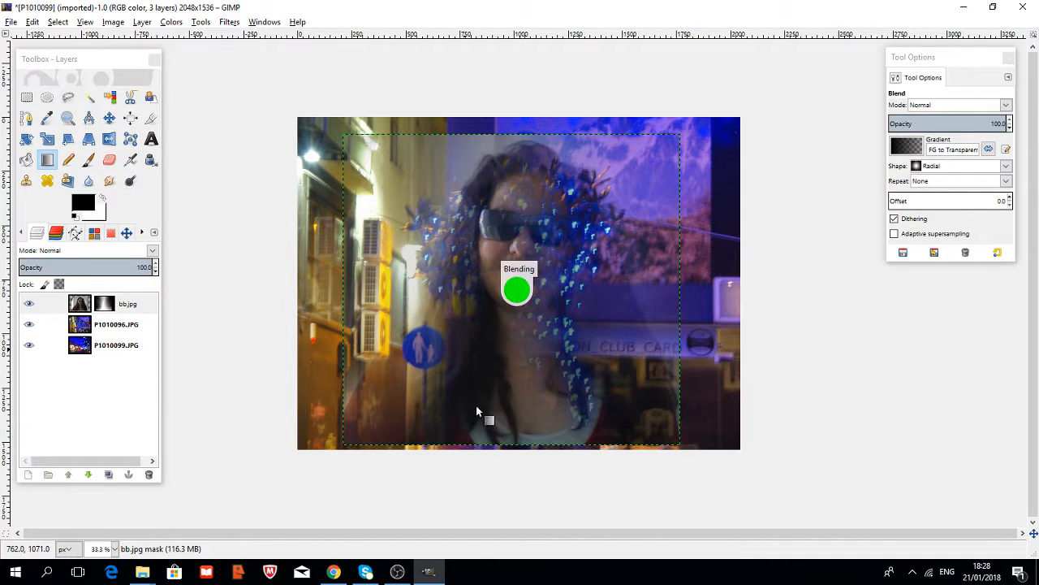
drag(419, 463, 413, 380)
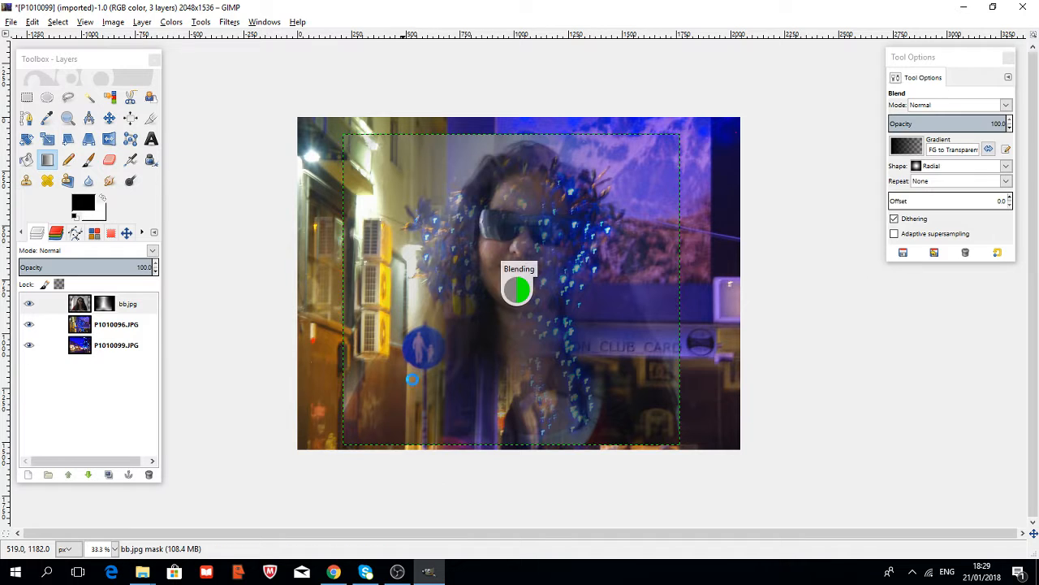
drag(333, 387, 348, 469)
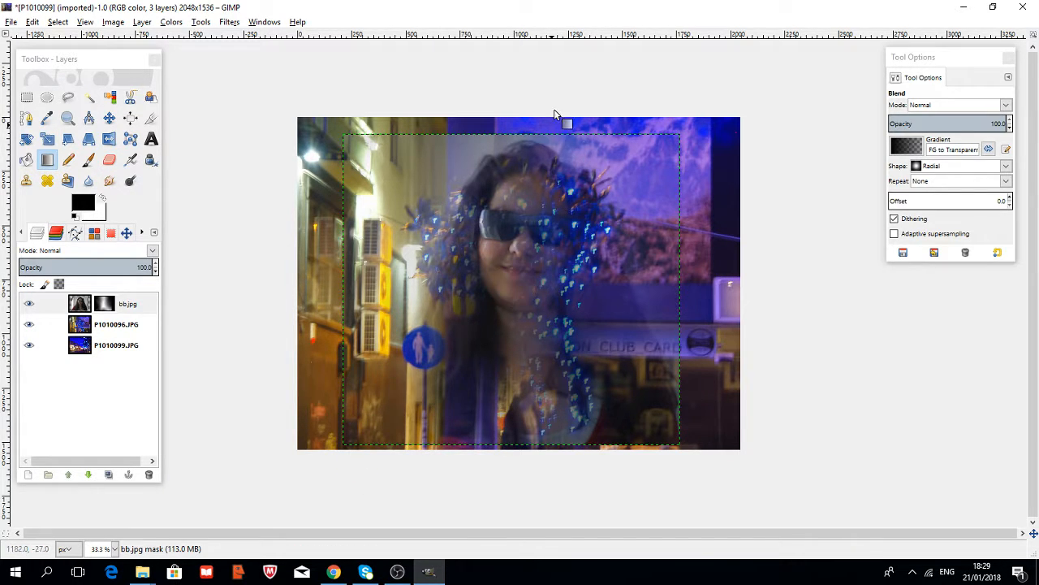
drag(601, 112, 601, 169)
drag(412, 127, 423, 211)
drag(369, 147, 363, 206)
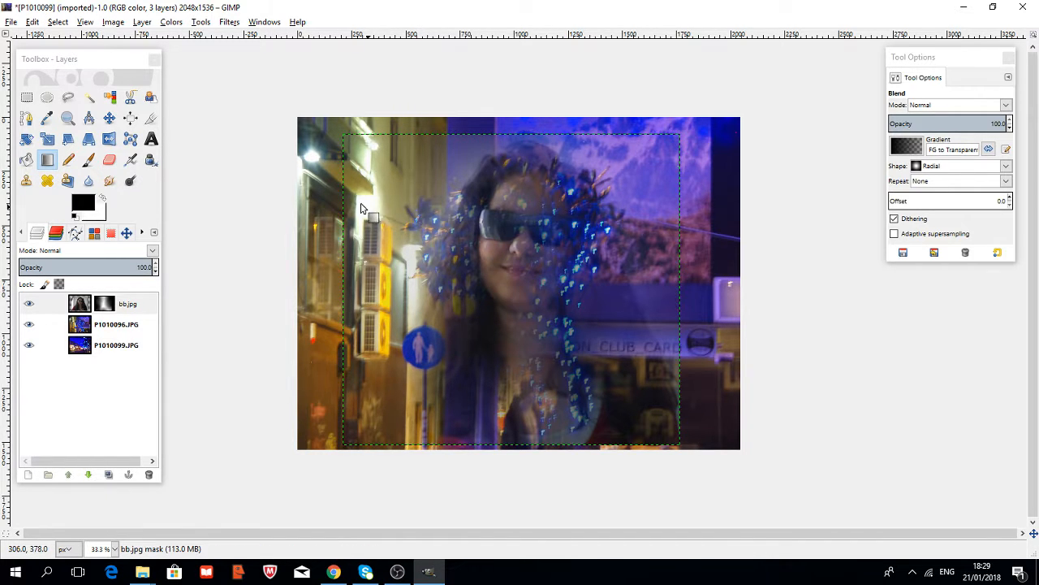
drag(641, 218, 685, 238)
drag(680, 398, 654, 320)
drag(562, 452, 528, 398)
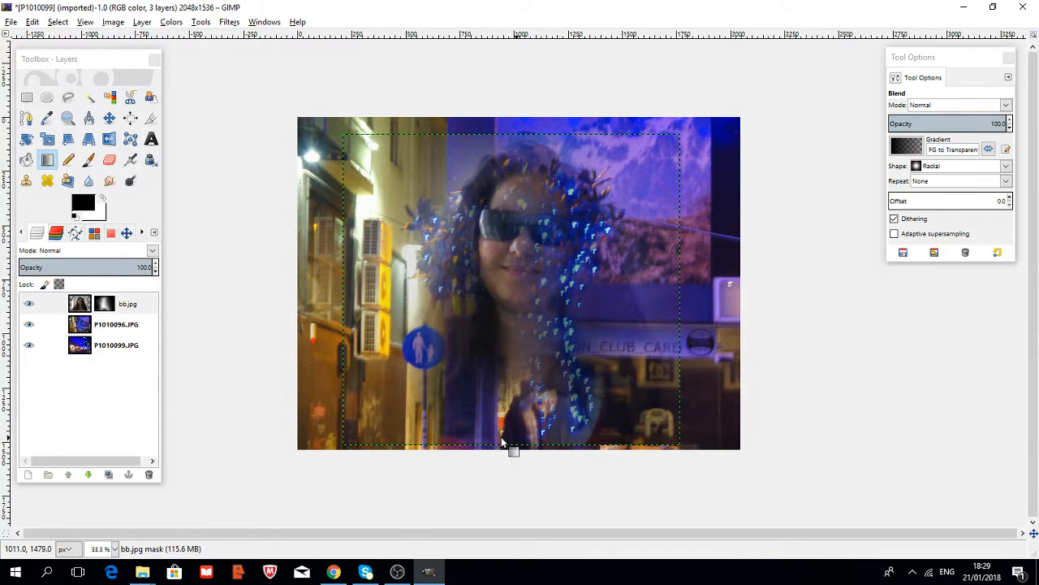
drag(349, 445, 339, 395)
drag(696, 444, 663, 402)
drag(685, 347, 664, 406)
drag(567, 446, 567, 408)
drag(433, 446, 446, 419)
drag(497, 102, 490, 176)
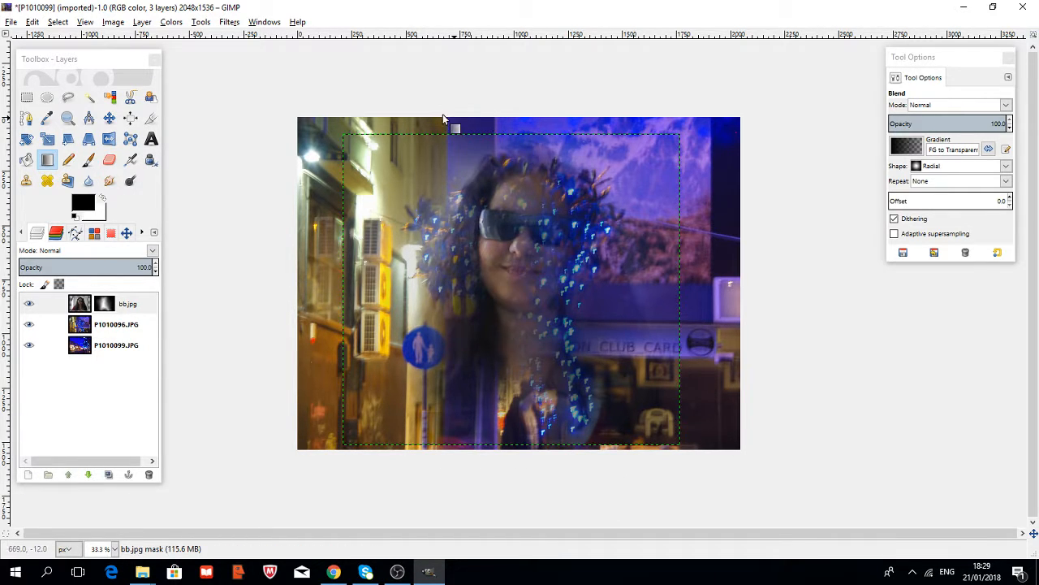
drag(460, 143, 456, 187)
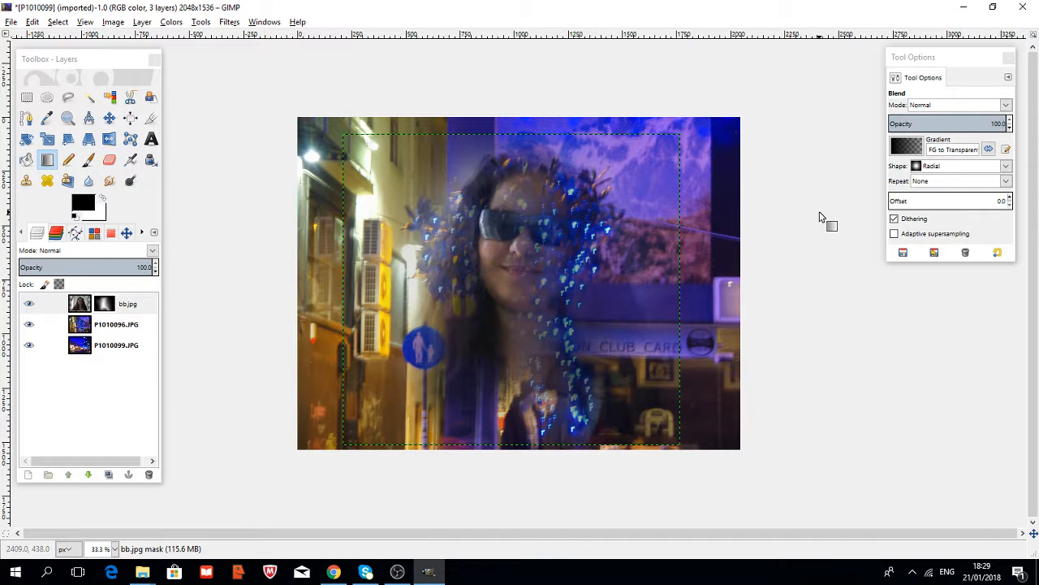
Step: Duplicate the bb.jpg layer together with its mask
click(109, 118)
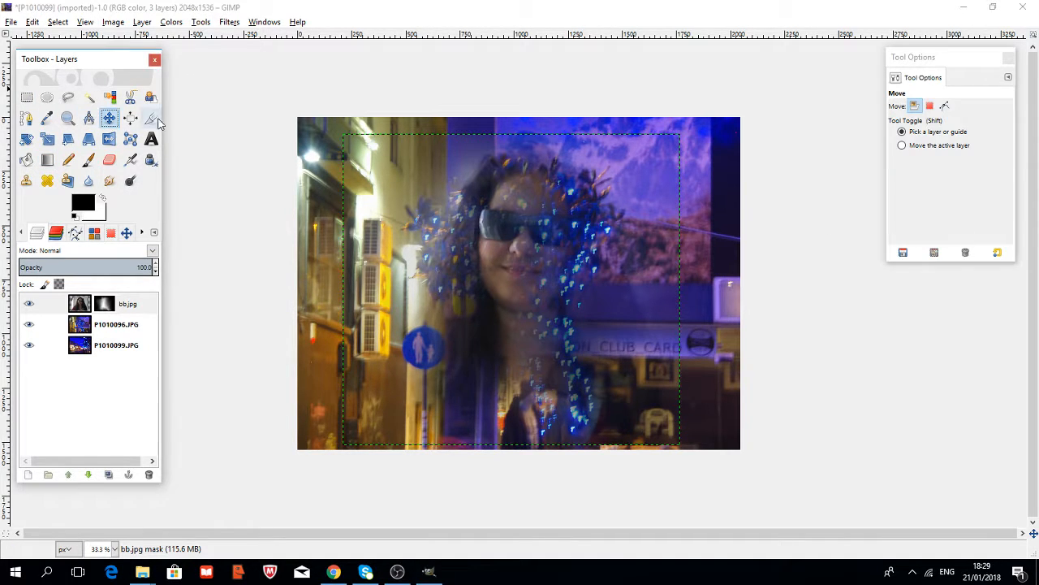
click(88, 97)
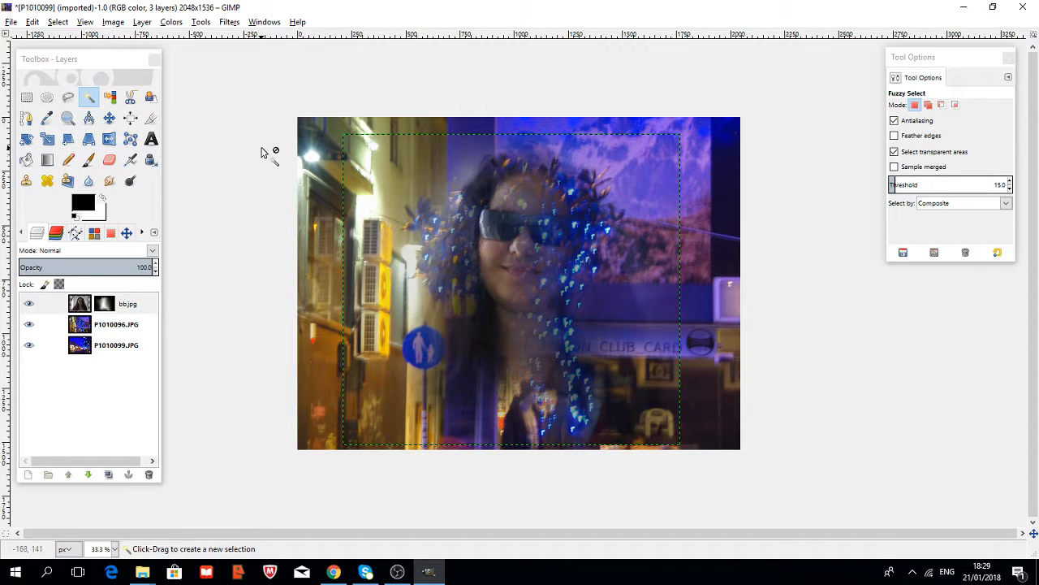
click(143, 23)
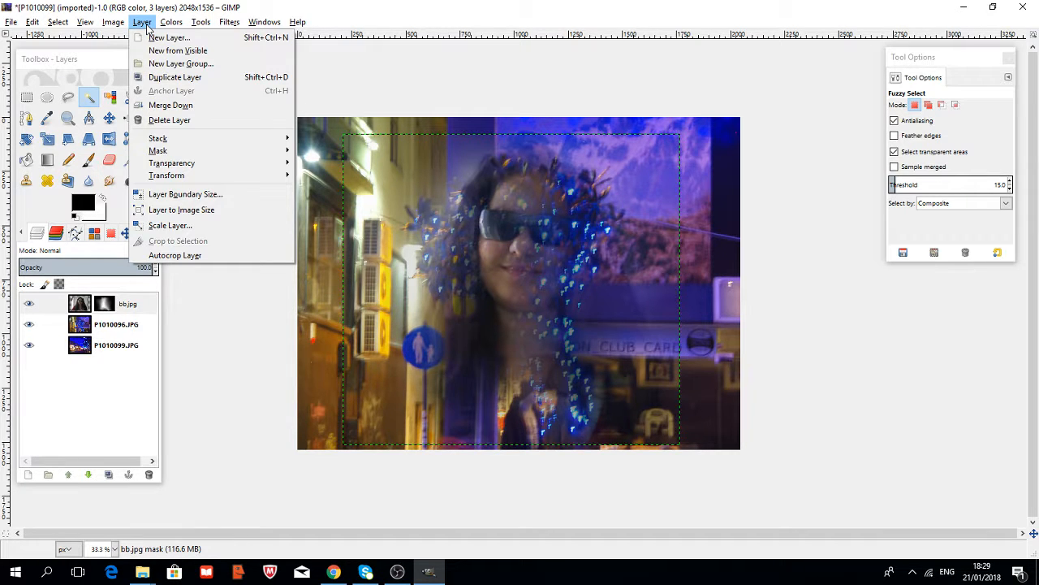
click(172, 77)
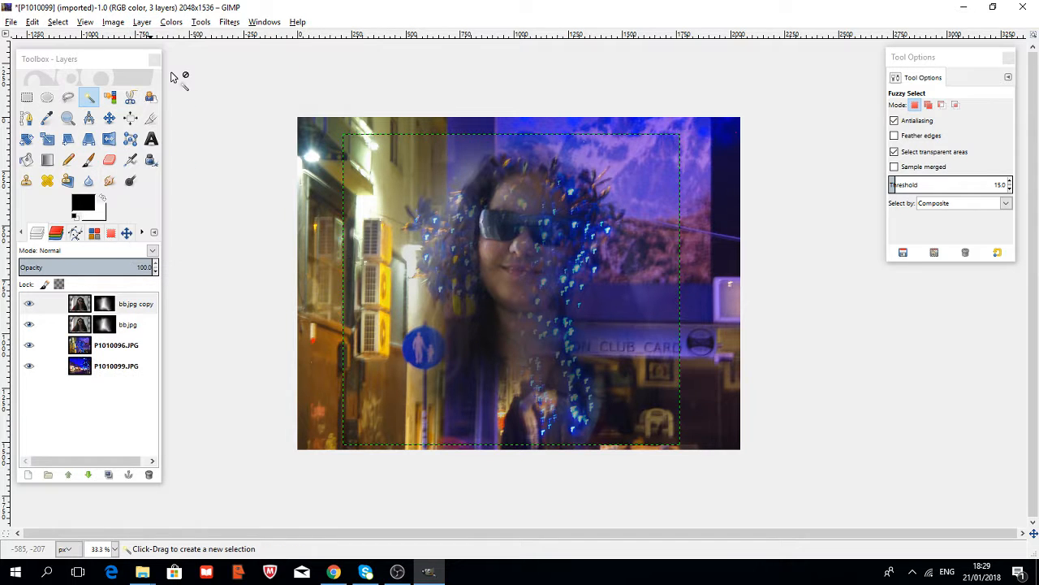